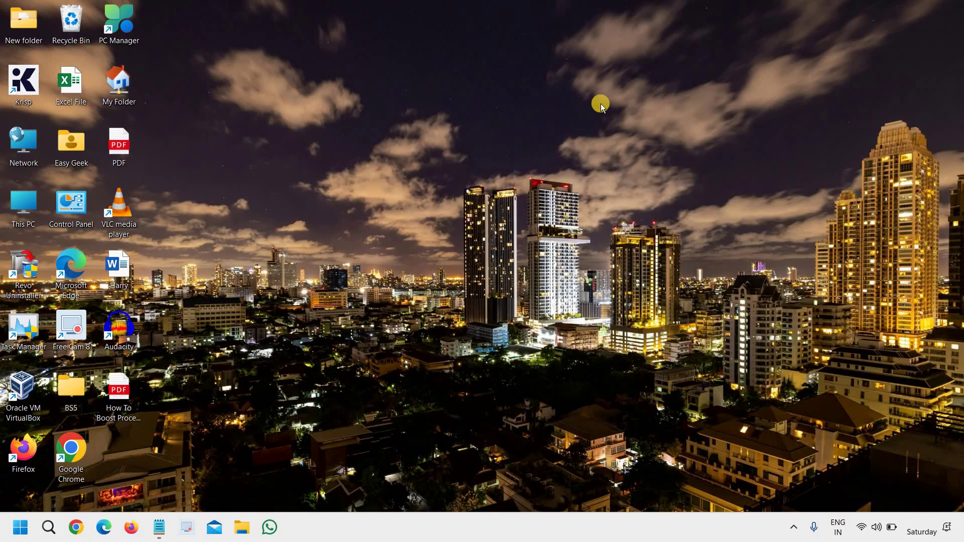
Open File Explorer with Win+E so it loads the Home page.
key("super+e")
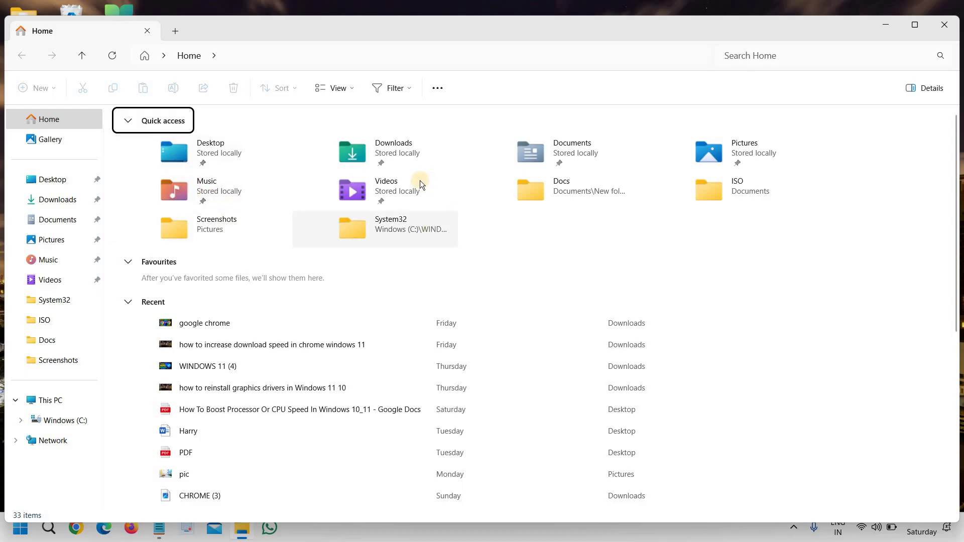
Reload Home to review the Recent files list, then close File Explorer.
left_click(55, 123)
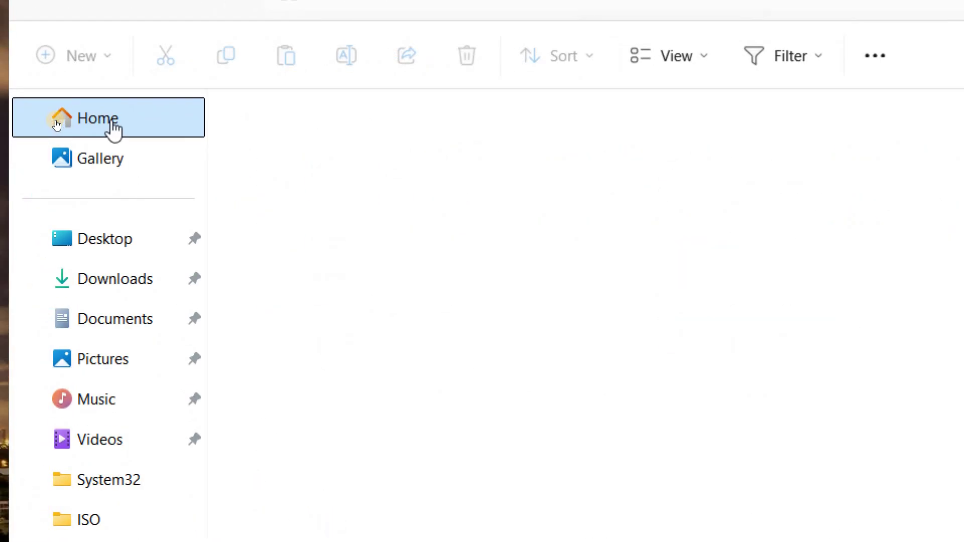
key("Tab")
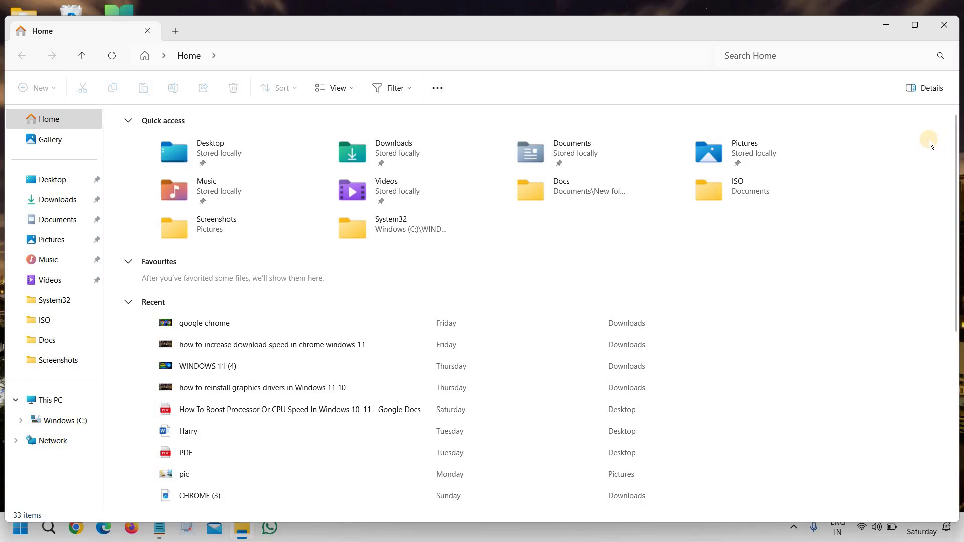
left_click(945, 25)
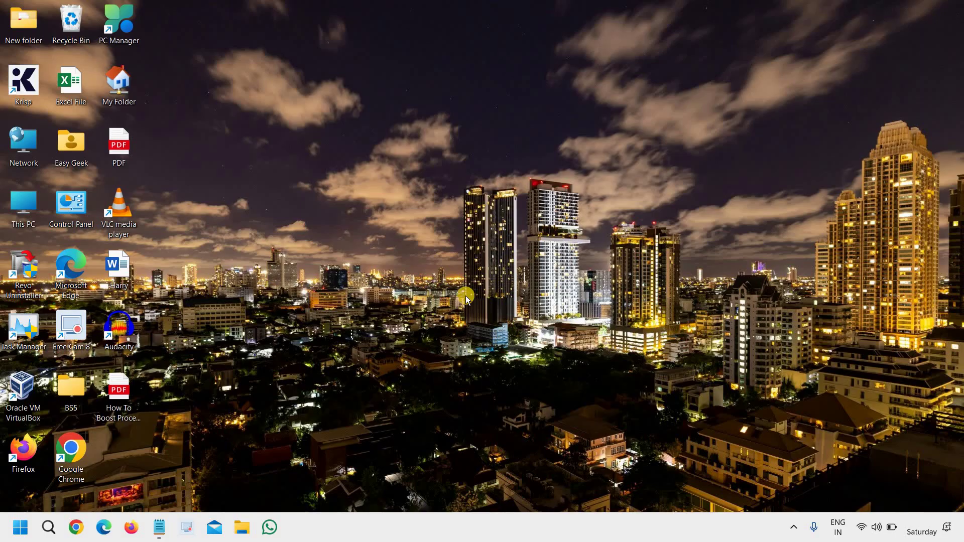
Open the Run dialog from the Start button's right-click menu to launch 'recent'.
right_click(21, 528)
left_click(63, 452)
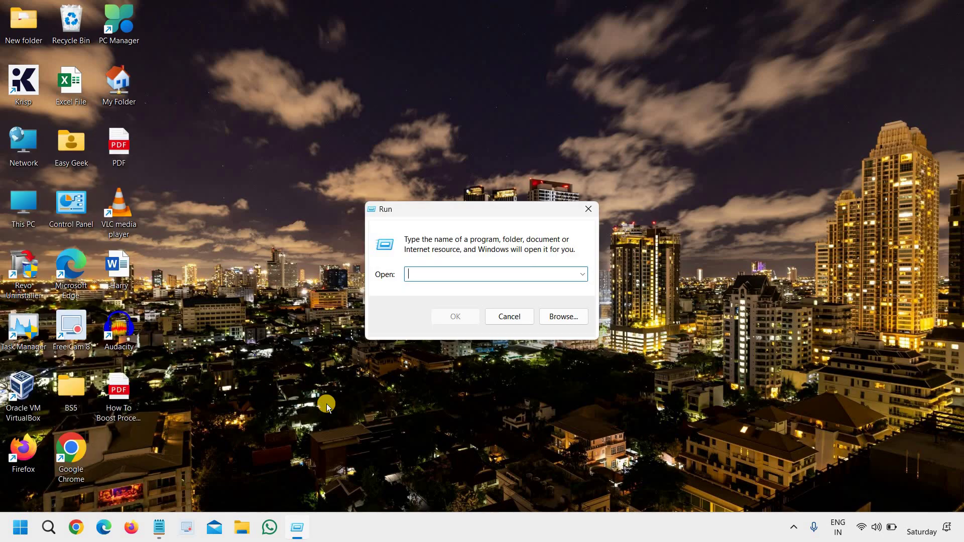
type("rece")
type("nt")
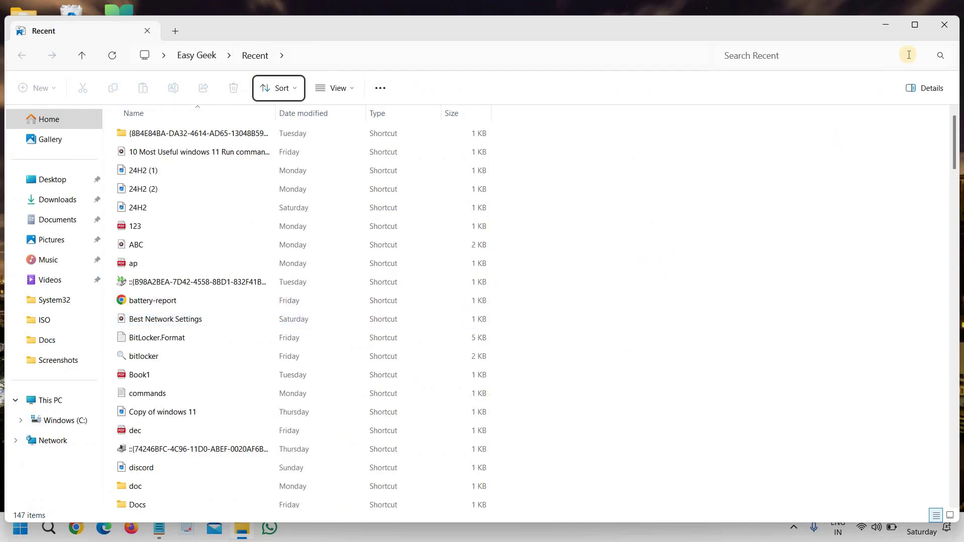
Close the Recent folder window, leaving an empty desktop.
left_click(944, 25)
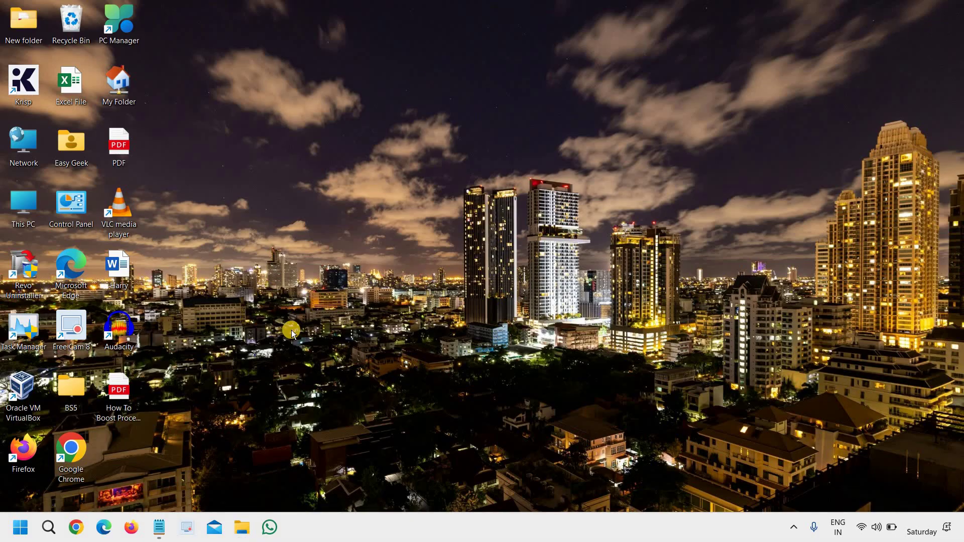